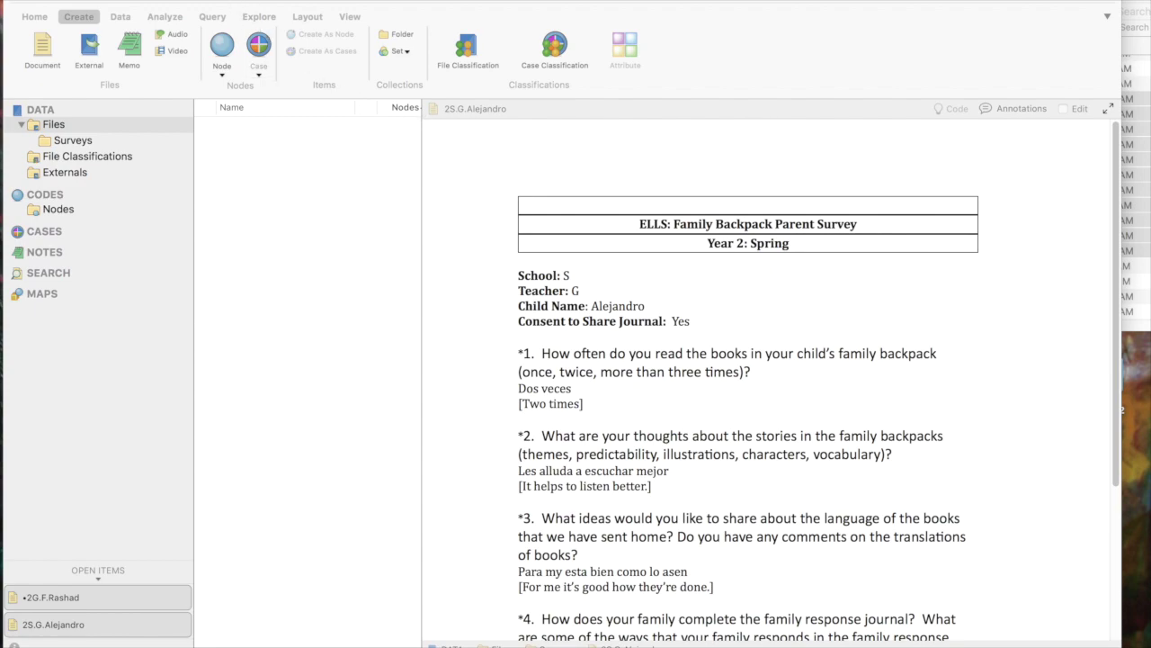
# Step: Open the Year 2: Spring Family Backpack Parent Survey from school GV in Surveys, with editing on
pyautogui.click(317, 4)
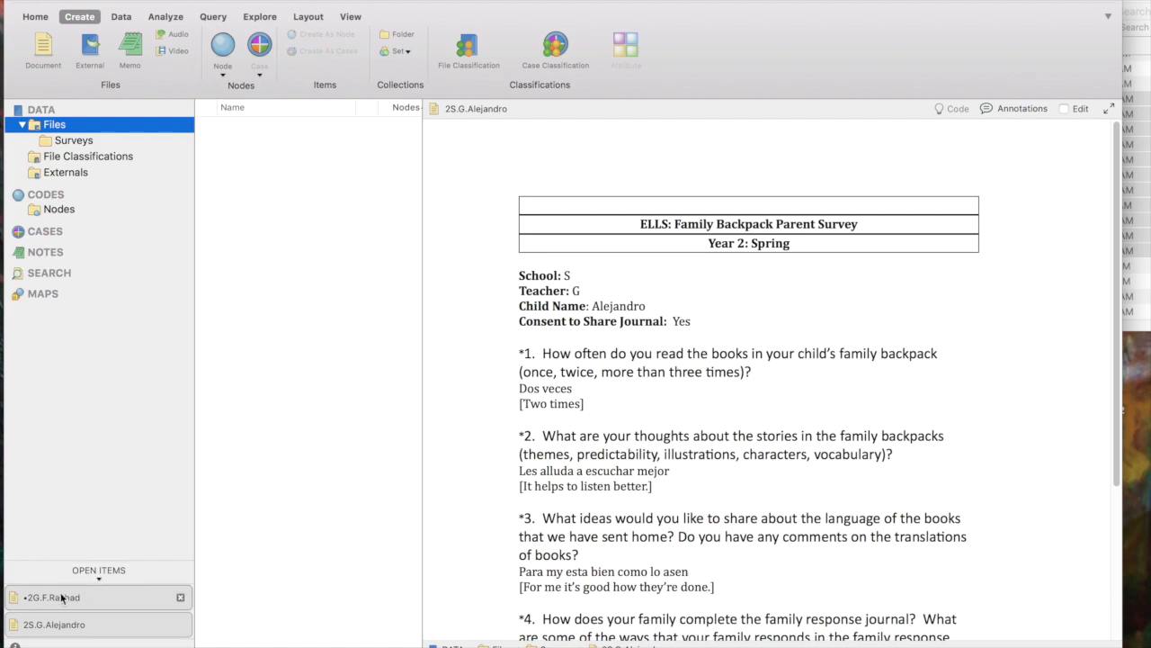
pyautogui.moveTo(78, 620)
pyautogui.moveTo(102, 597)
pyautogui.click(57, 141)
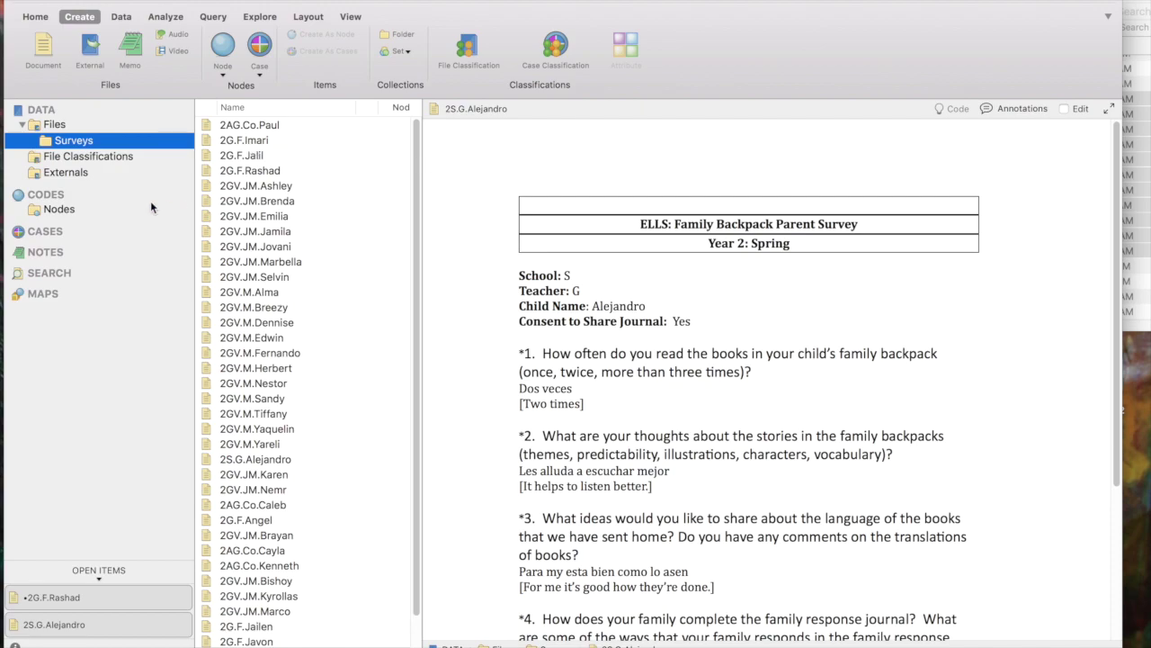
pyautogui.click(232, 189)
pyautogui.click(231, 187)
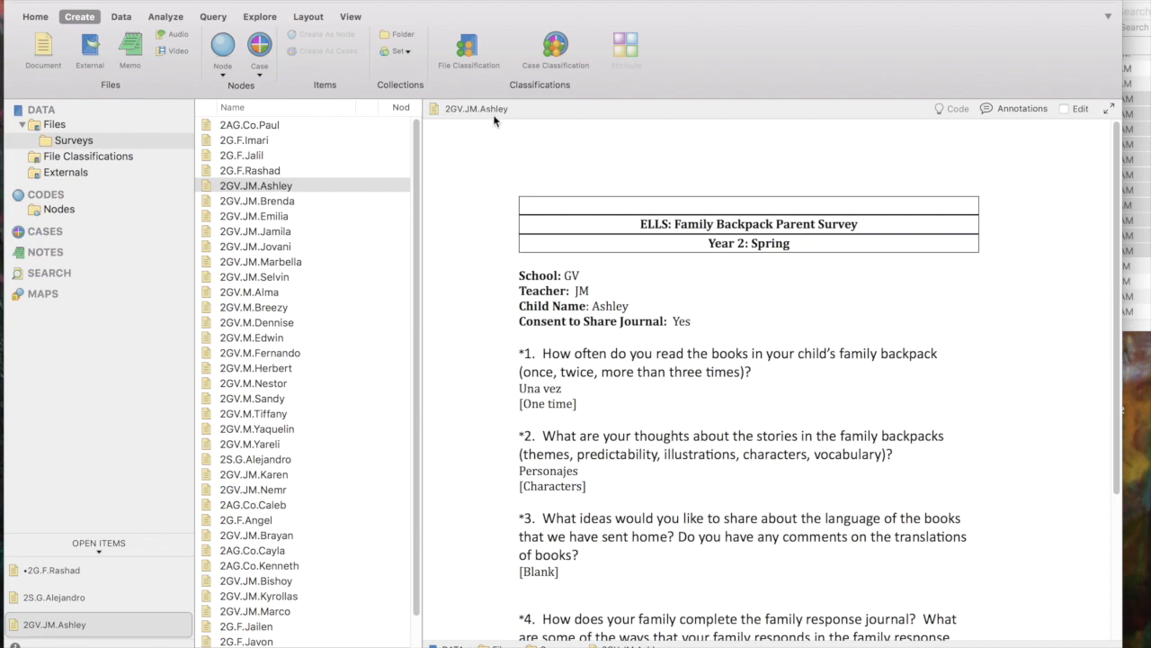
pyautogui.click(1065, 108)
pyautogui.click(1065, 108)
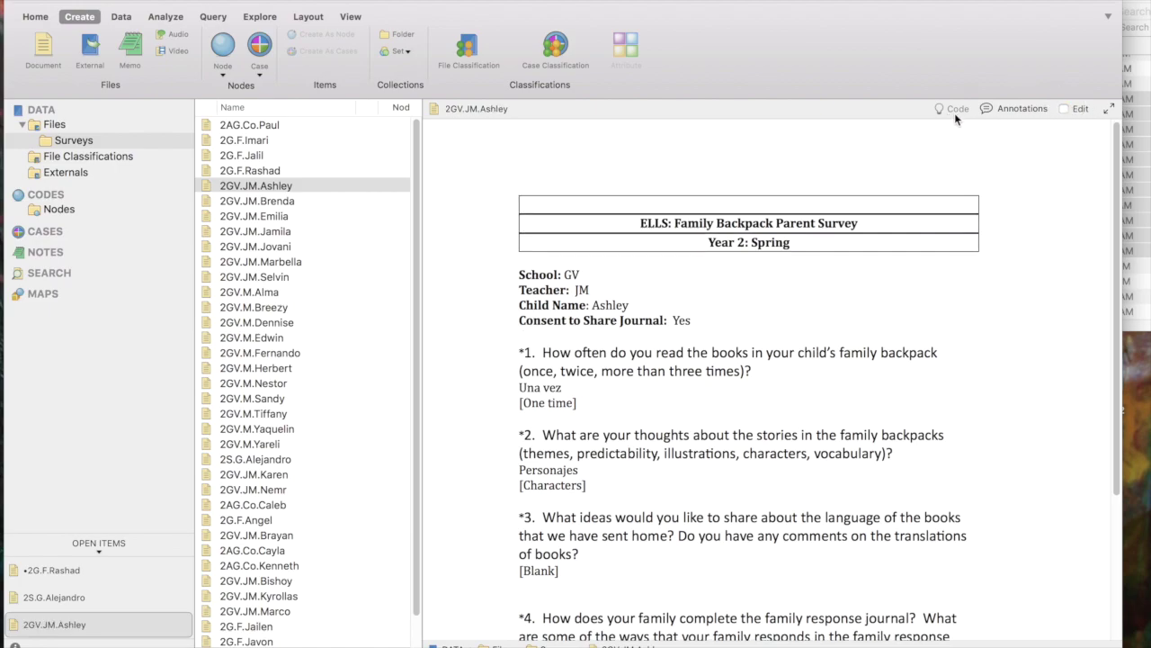
pyautogui.moveTo(519, 353); pyautogui.dragTo(585, 409)
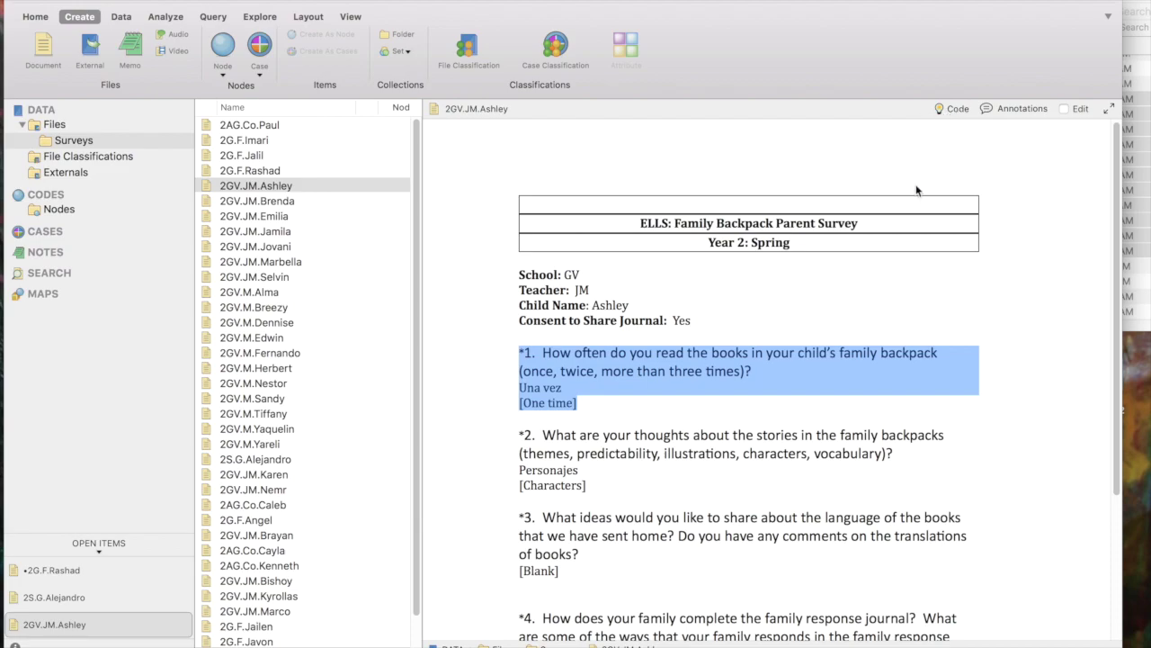
pyautogui.click(944, 303)
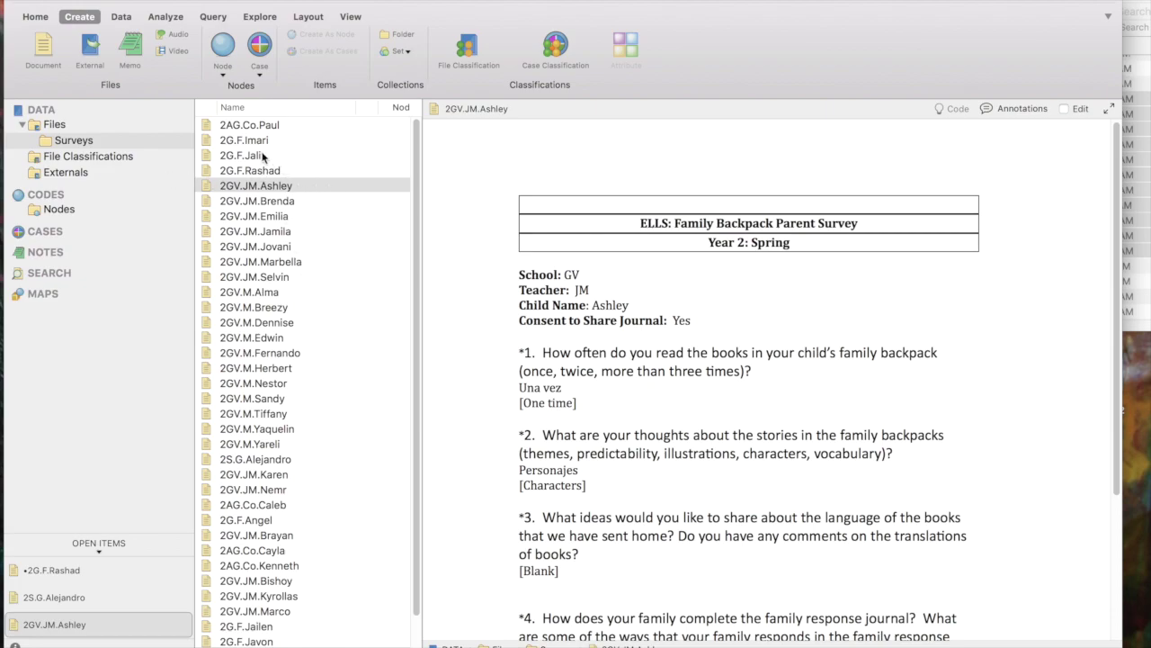
# Step: Show the empty Files folder and lower the NVivo window to reveal the Finder survey files
pyautogui.click(50, 126)
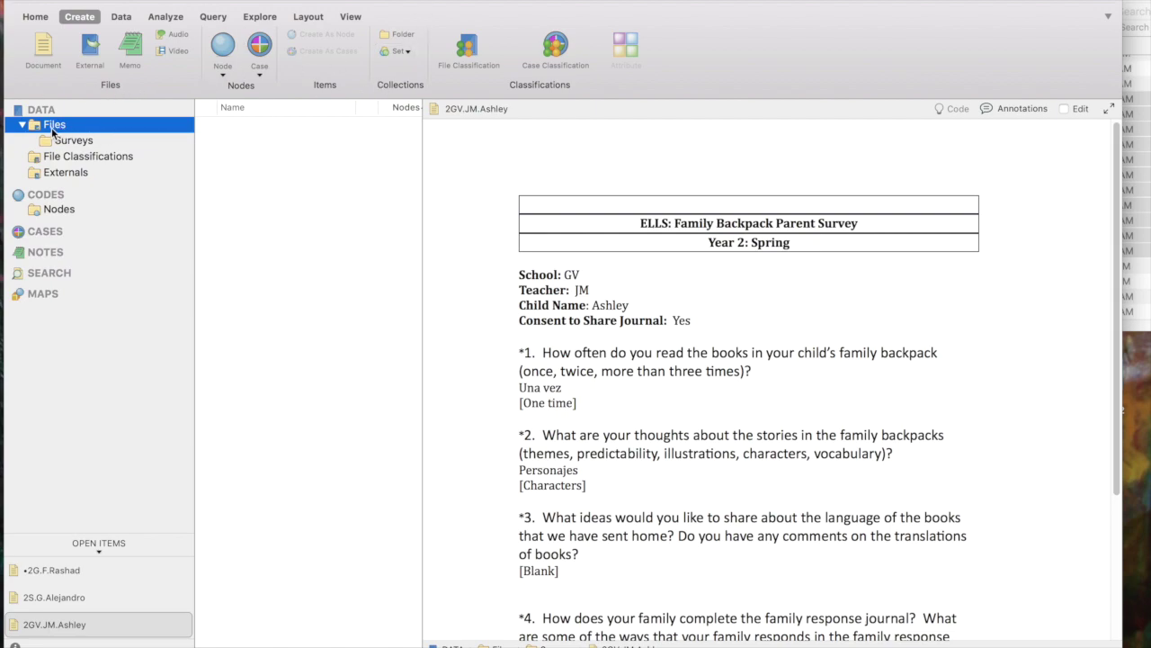
pyautogui.moveTo(391, 1); pyautogui.dragTo(415, 281)
# Step: Import 2H.C.Alan.docx from Finder's H-Cr folder into NVivo's Files folder
pyautogui.scroll(-3, 719, 90)
pyautogui.scroll(-4, 823, 116)
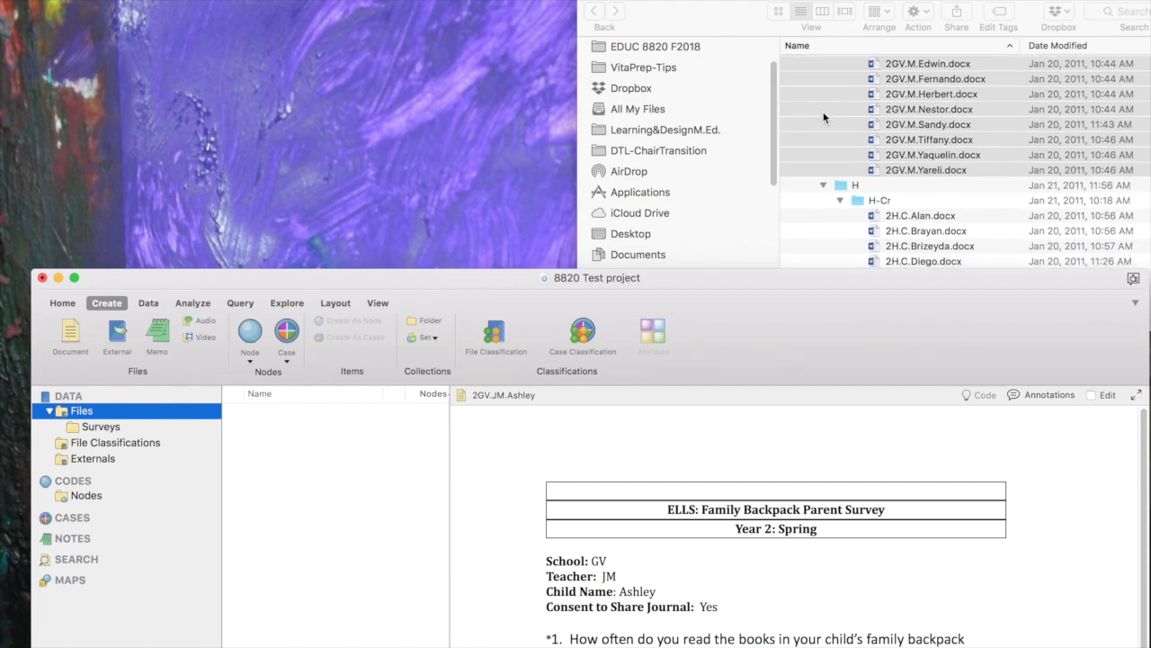
pyautogui.scroll(-4, 823, 117)
pyautogui.click(738, 148)
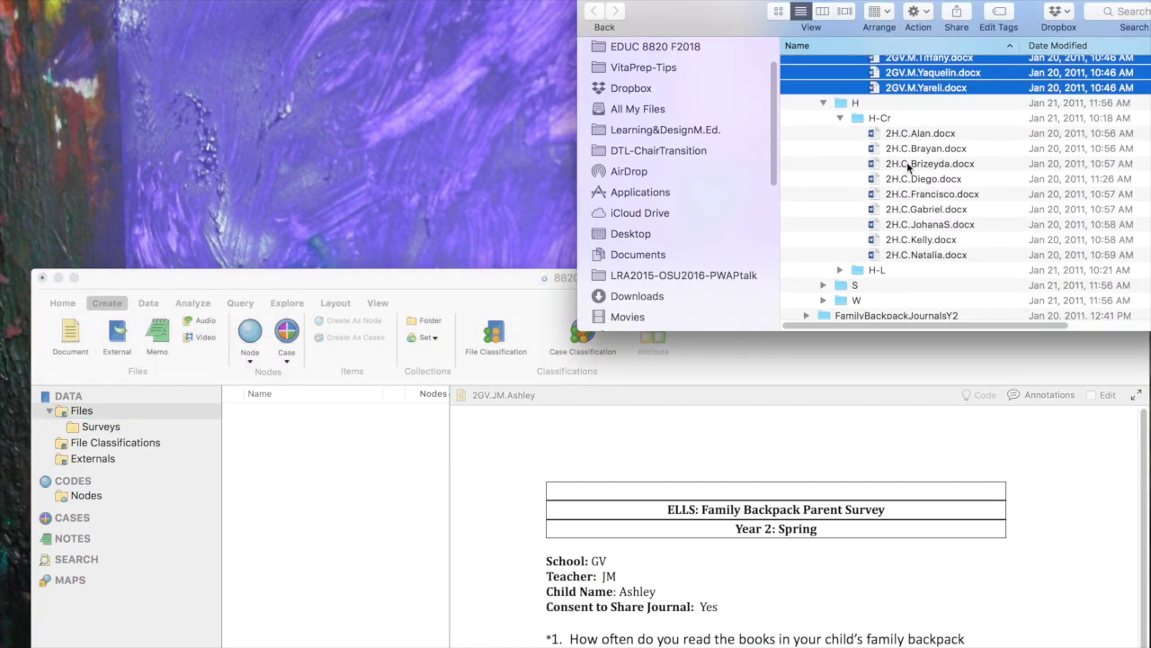
pyautogui.click(874, 166)
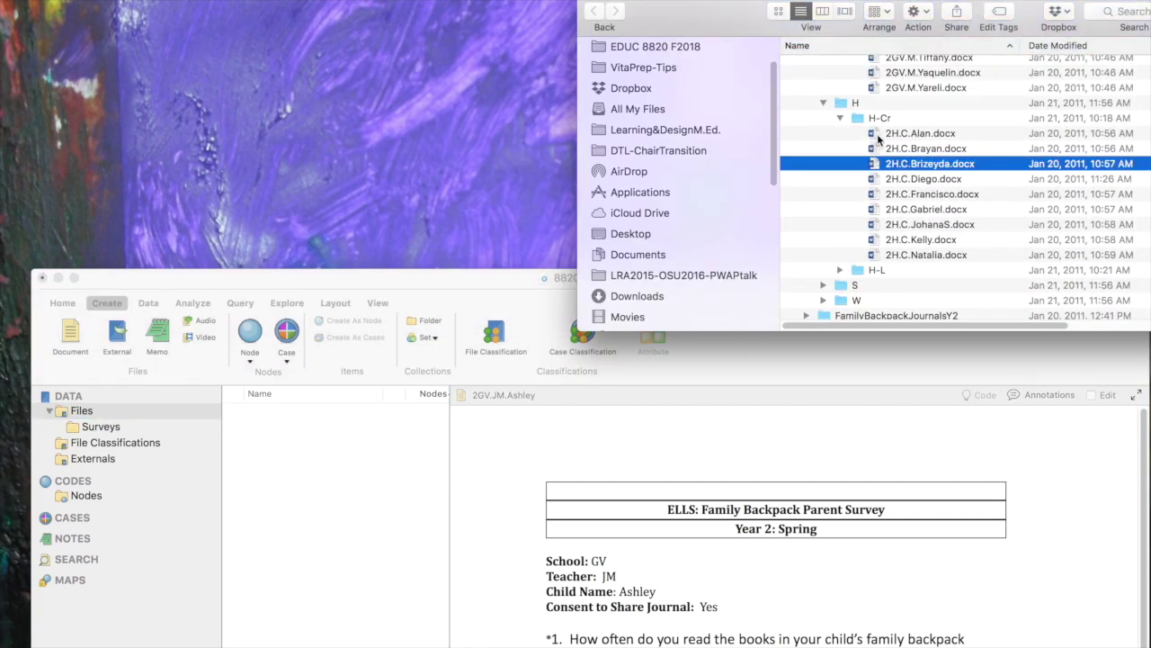
pyautogui.click(874, 134)
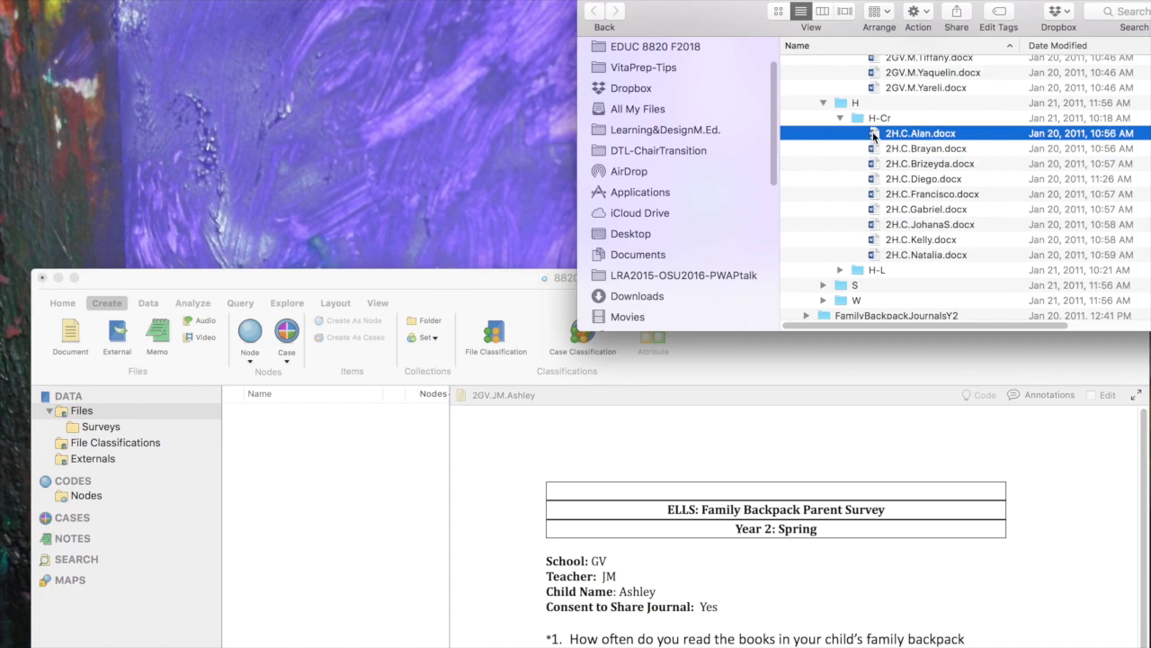
pyautogui.moveTo(874, 134); pyautogui.dragTo(308, 489)
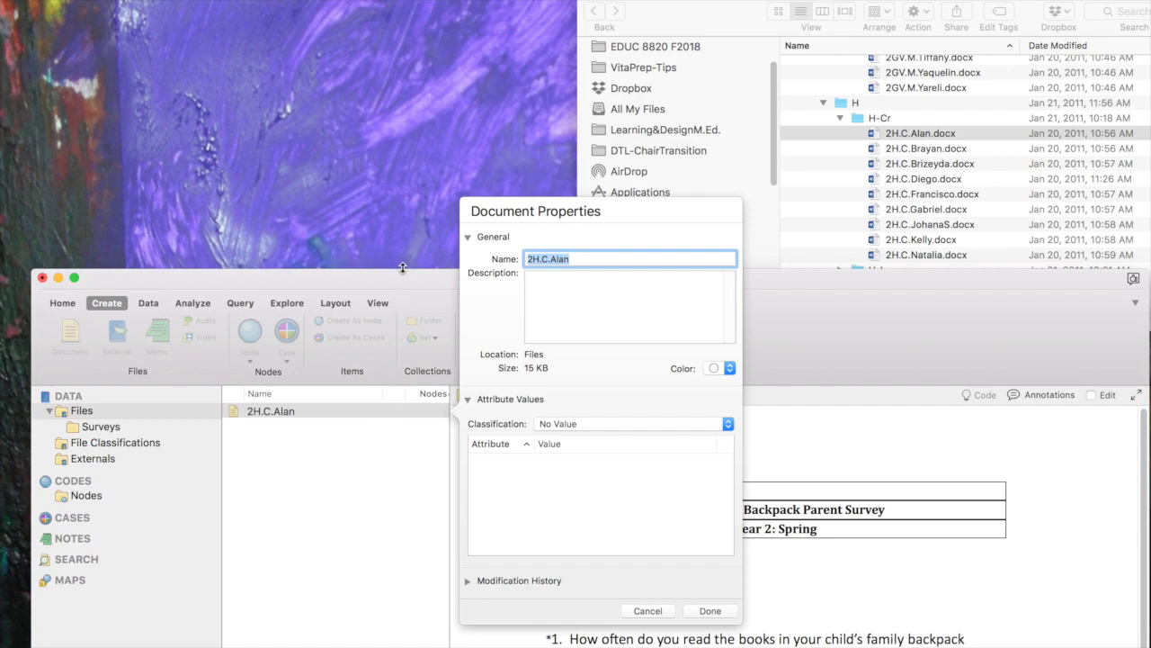
# Step: Give the imported 2H.C.Alan document the description 'Family Backpack Survey' and confirm its properties
pyautogui.click(545, 289)
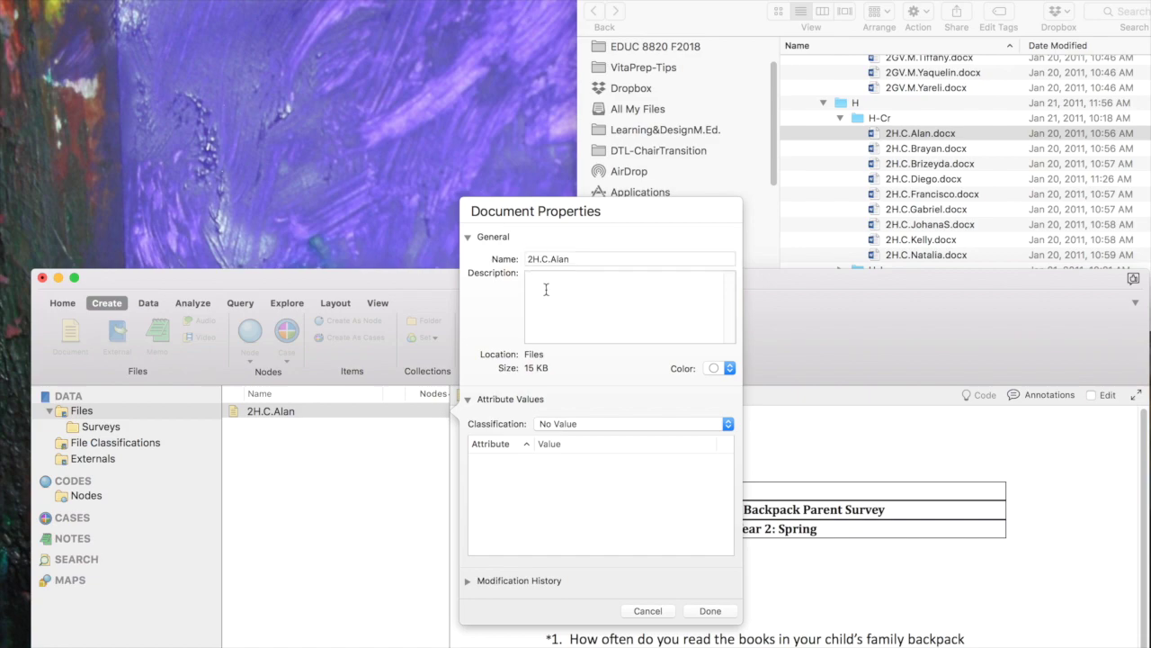
pyautogui.write('Family G')
pyautogui.press('BackSpace')
pyautogui.write('Backpack Survey')
pyautogui.click(710, 611)
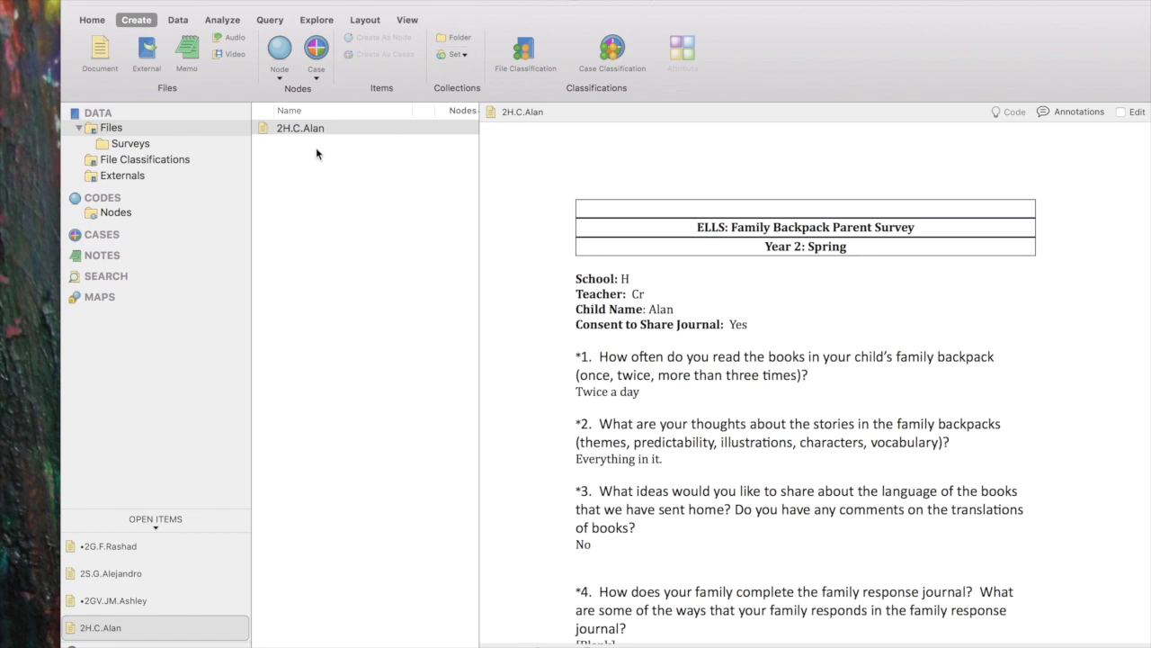
# Step: Move the 2H.C.Alan survey from the top level of Files into the Surveys folder
pyautogui.click(270, 131)
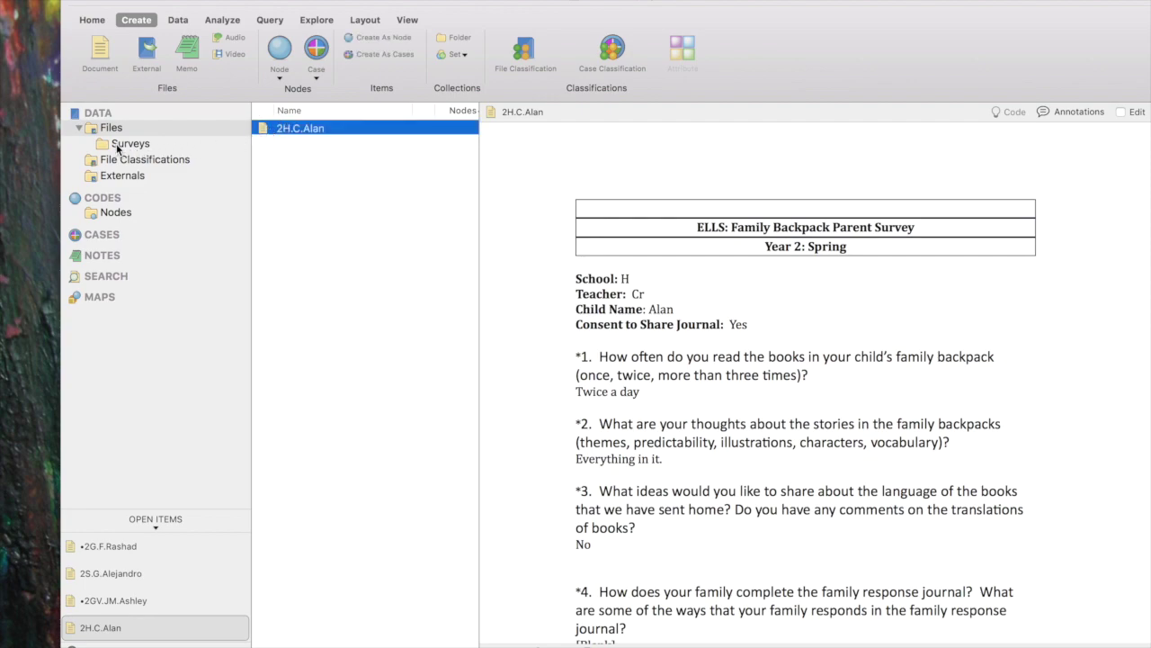
pyautogui.click(116, 143)
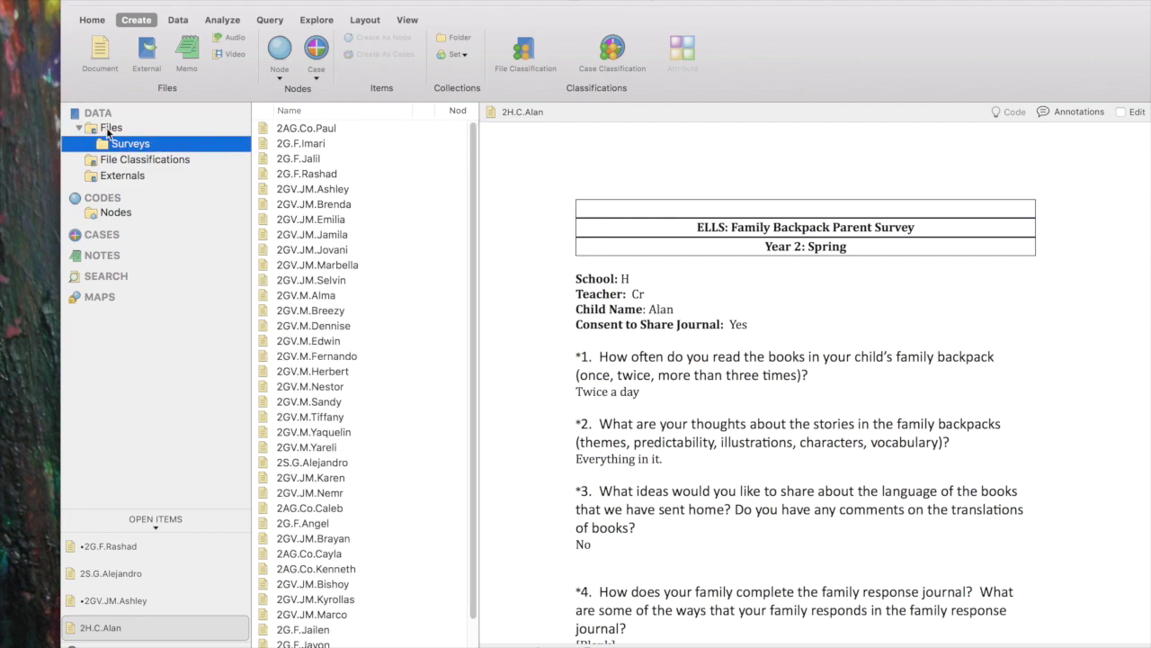
pyautogui.click(107, 127)
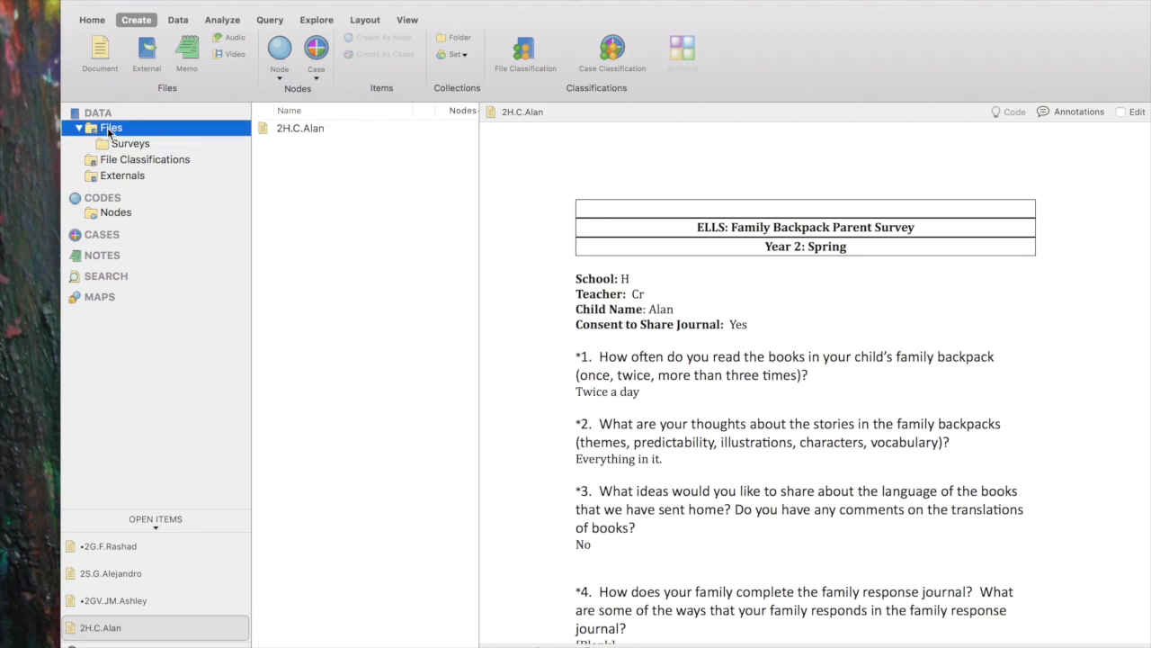
pyautogui.click(267, 130)
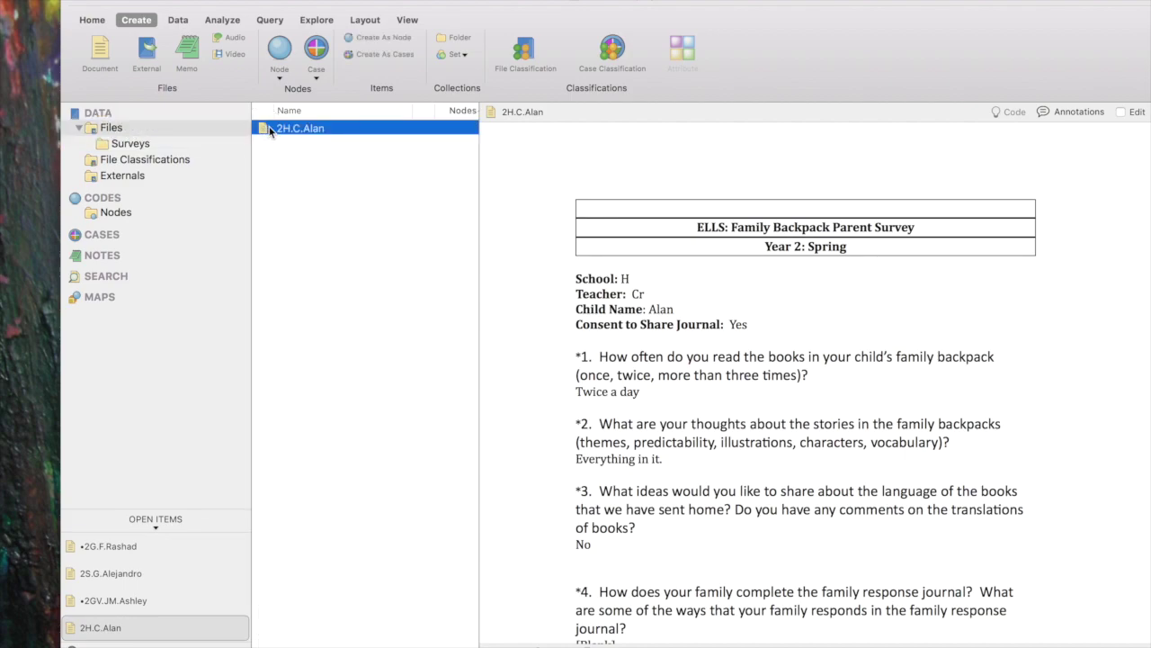
pyautogui.moveTo(270, 132); pyautogui.dragTo(142, 147)
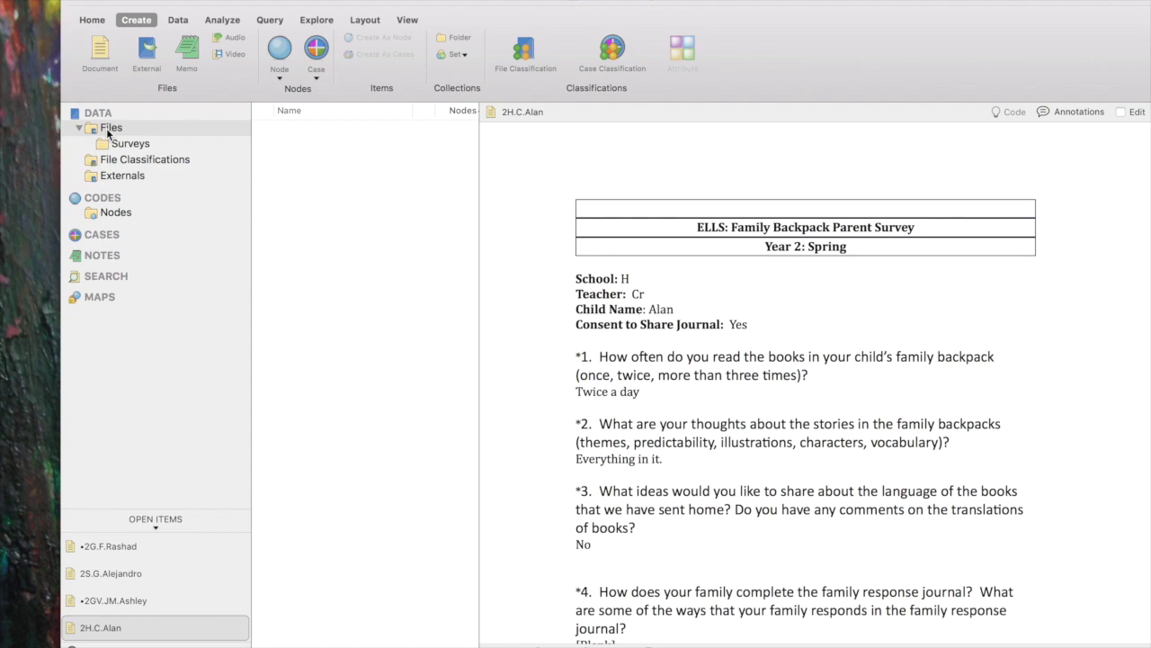
pyautogui.rightClick(107, 133)
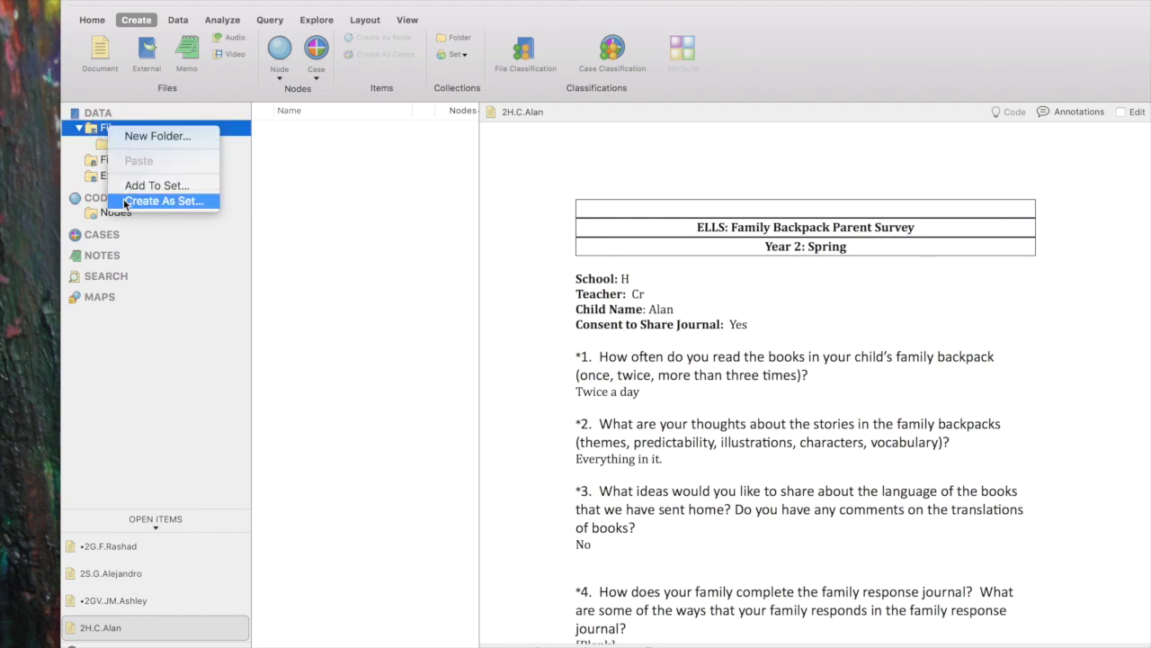
# Step: Create a Journals folder under Files described as 'Family journal entries'
pyautogui.click(148, 135)
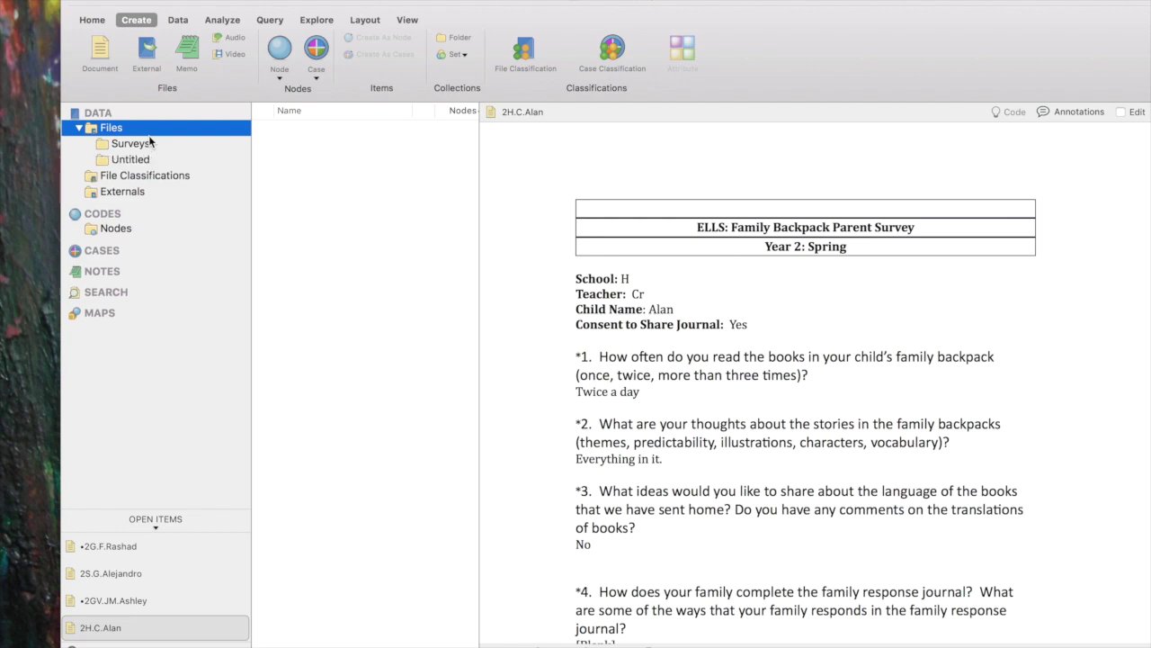
pyautogui.write('JOurna')
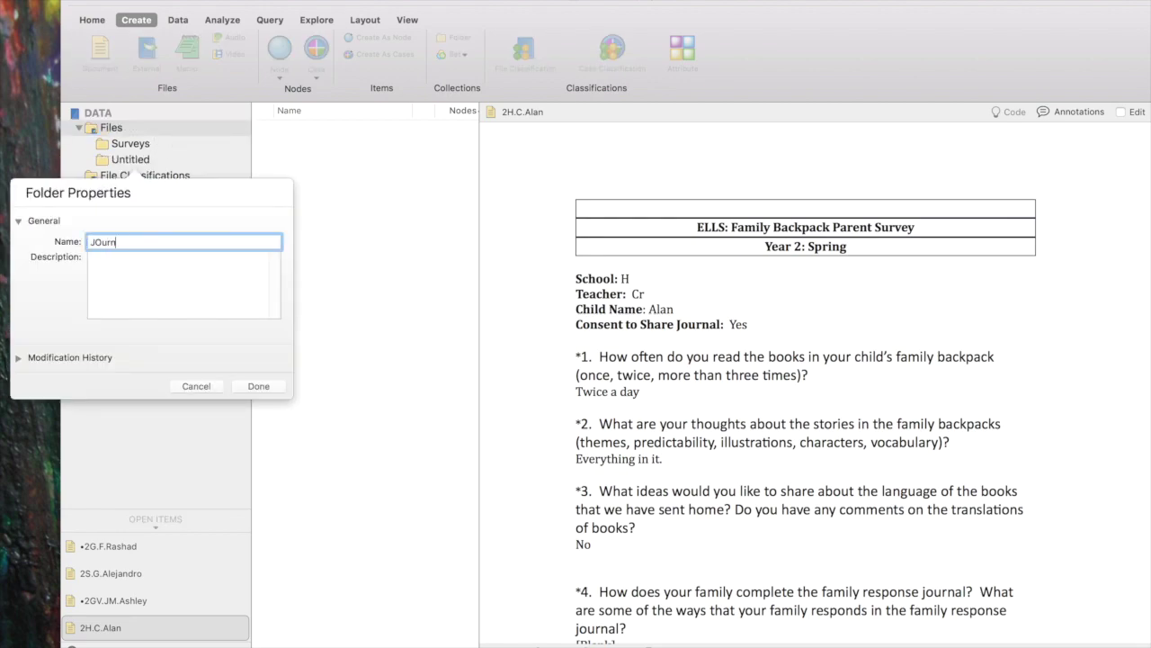
pyautogui.press('BackSpace')
pyautogui.press('BackSpace')
pyautogui.press('BackSpace')
pyautogui.press('BackSpace')
pyautogui.press('BackSpace')
pyautogui.write('ournals')
pyautogui.click(108, 277)
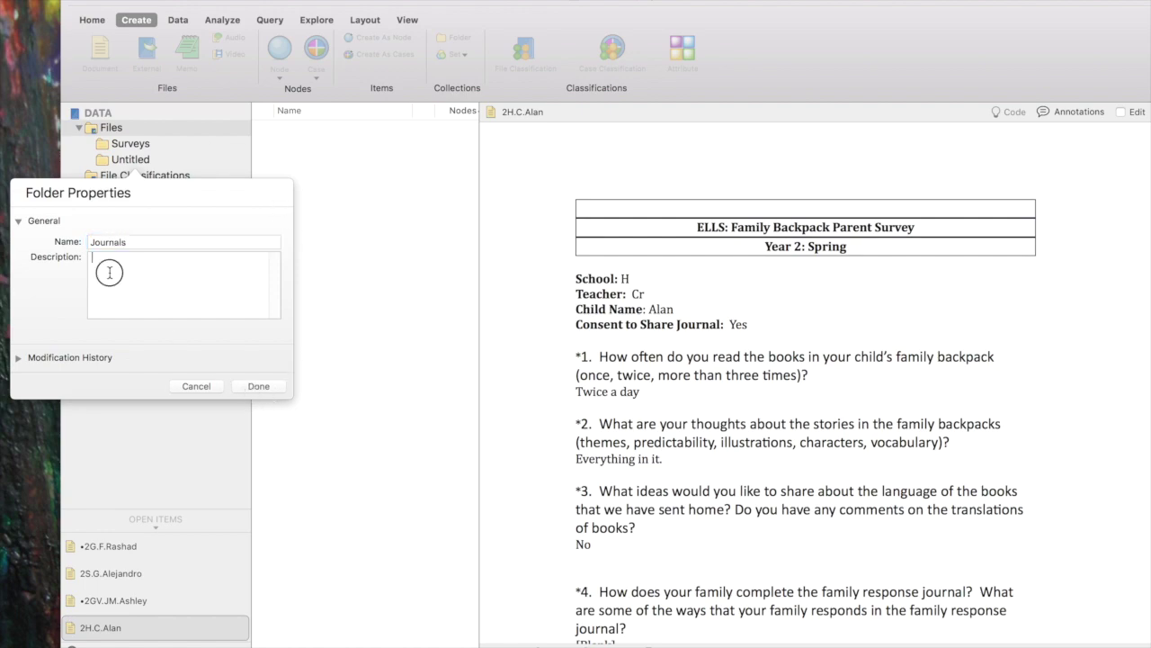
pyautogui.write('Family journal entries')
pyautogui.click(258, 385)
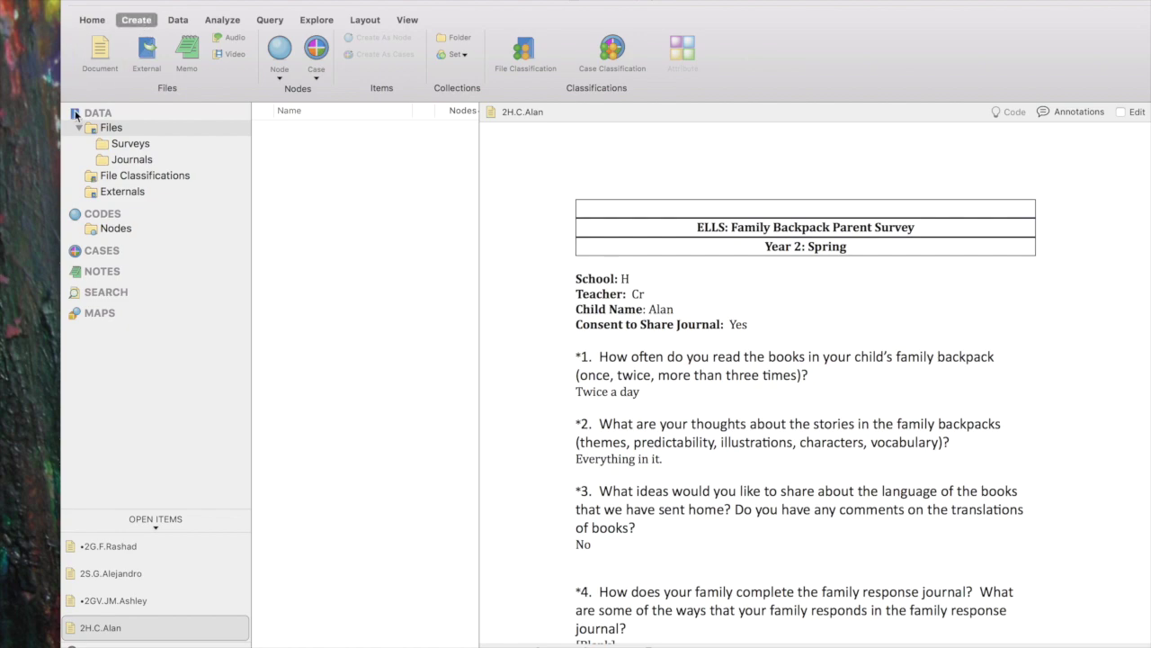
pyautogui.click(100, 127)
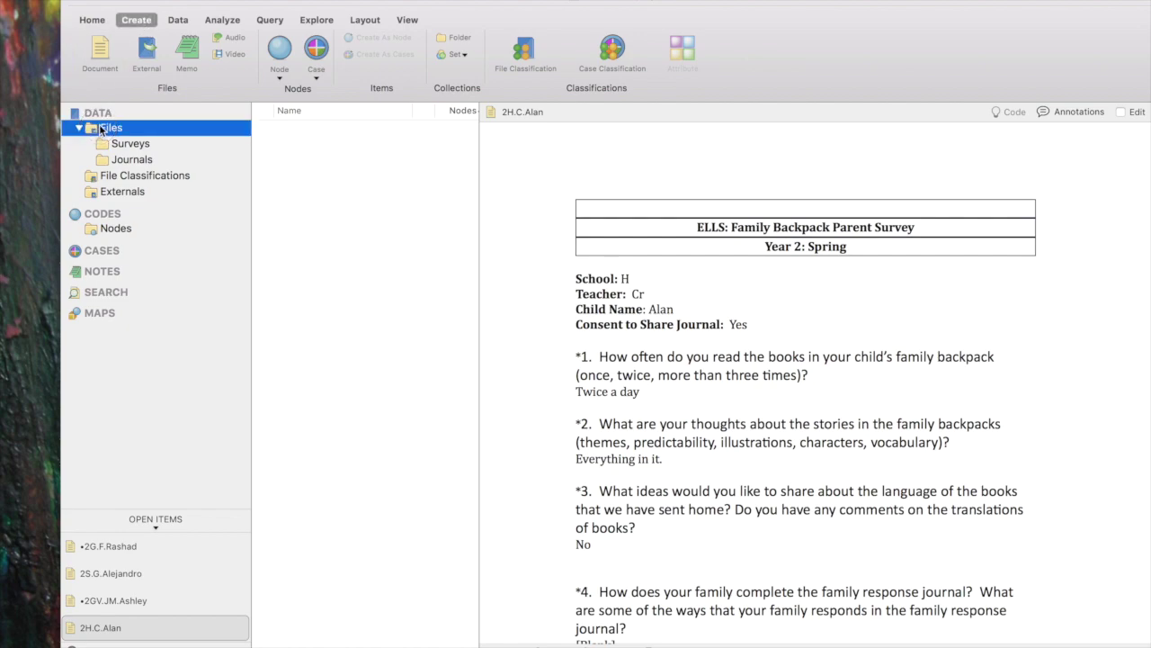
# Step: Add another folder under Files from the Create tab, keeping the default name Untitled
pyautogui.click(138, 20)
pyautogui.click(443, 39)
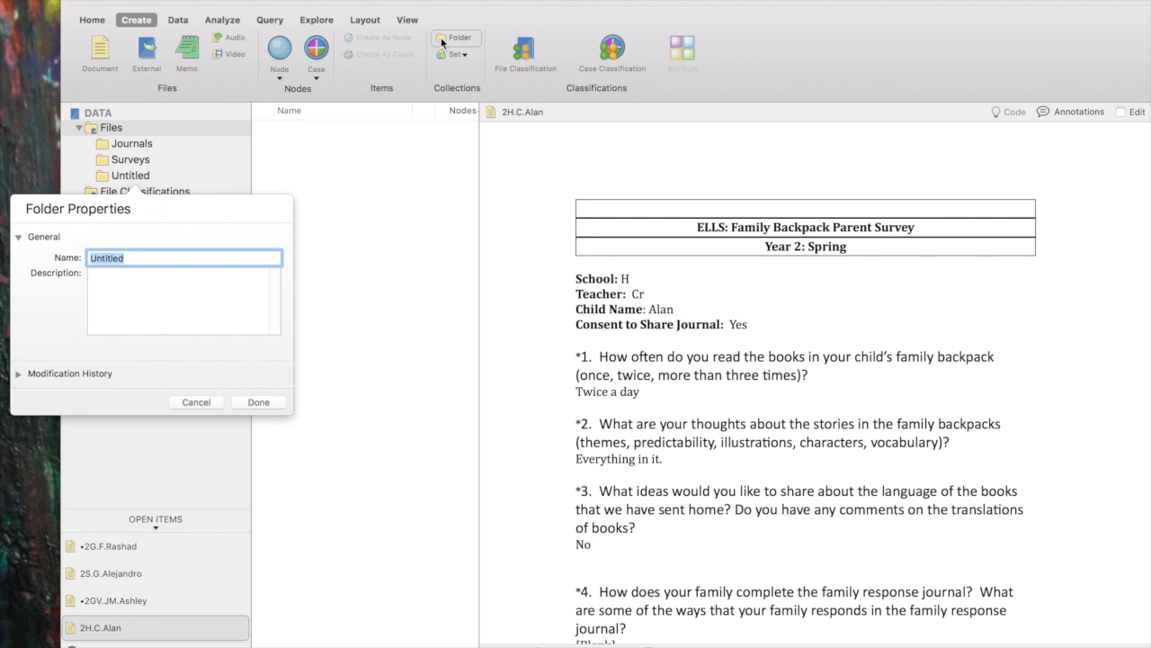
pyautogui.click(260, 403)
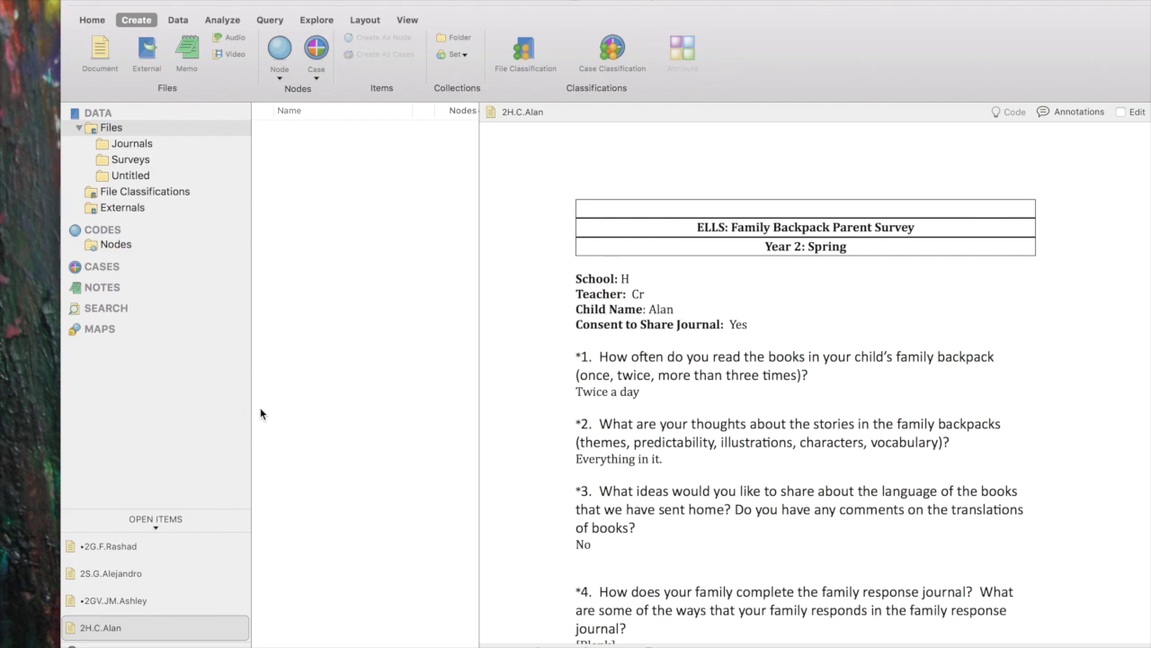
# Step: Delete the Untitled folder, leaving only Journals and Surveys under Files
pyautogui.rightClick(118, 178)
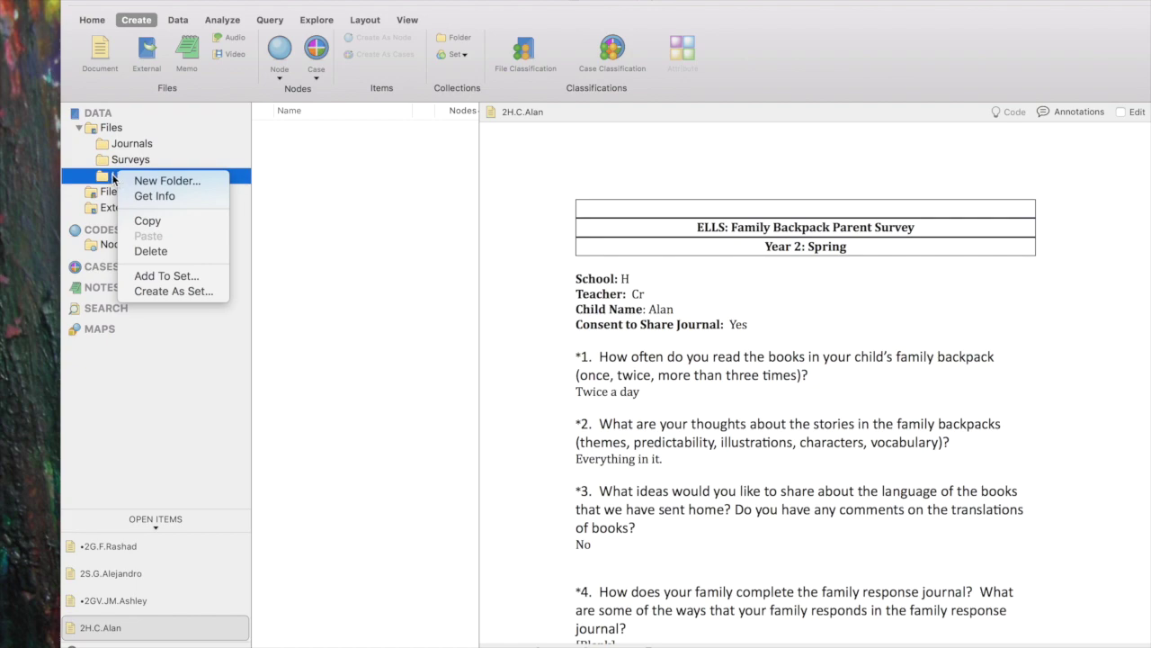
pyautogui.click(137, 250)
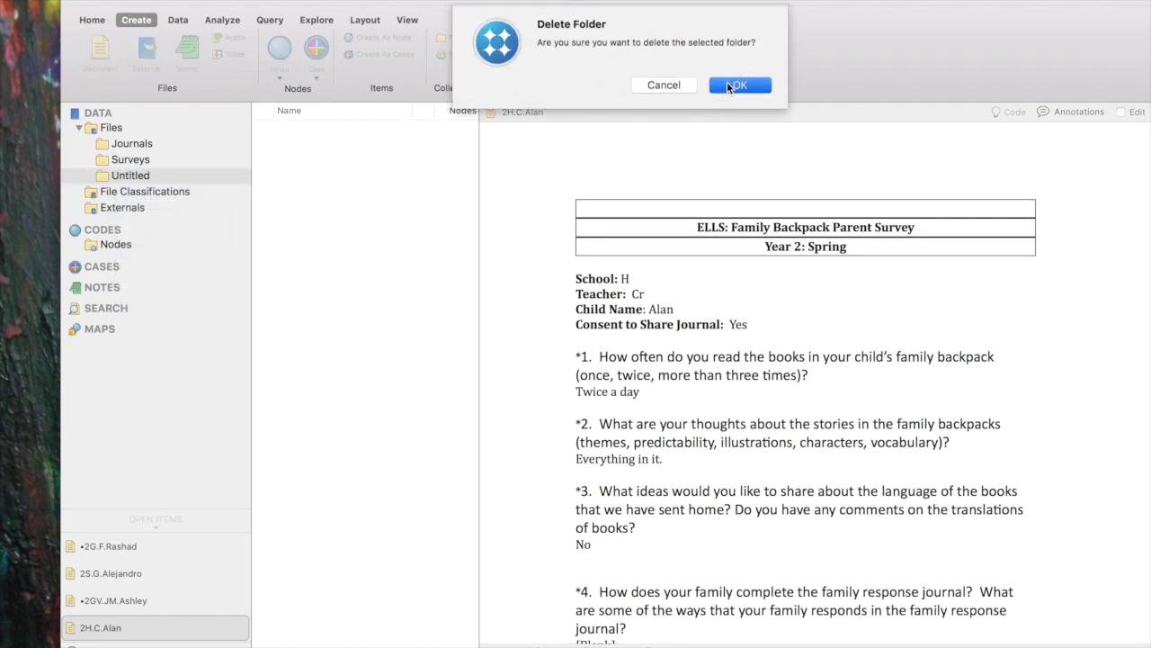
pyautogui.click(736, 82)
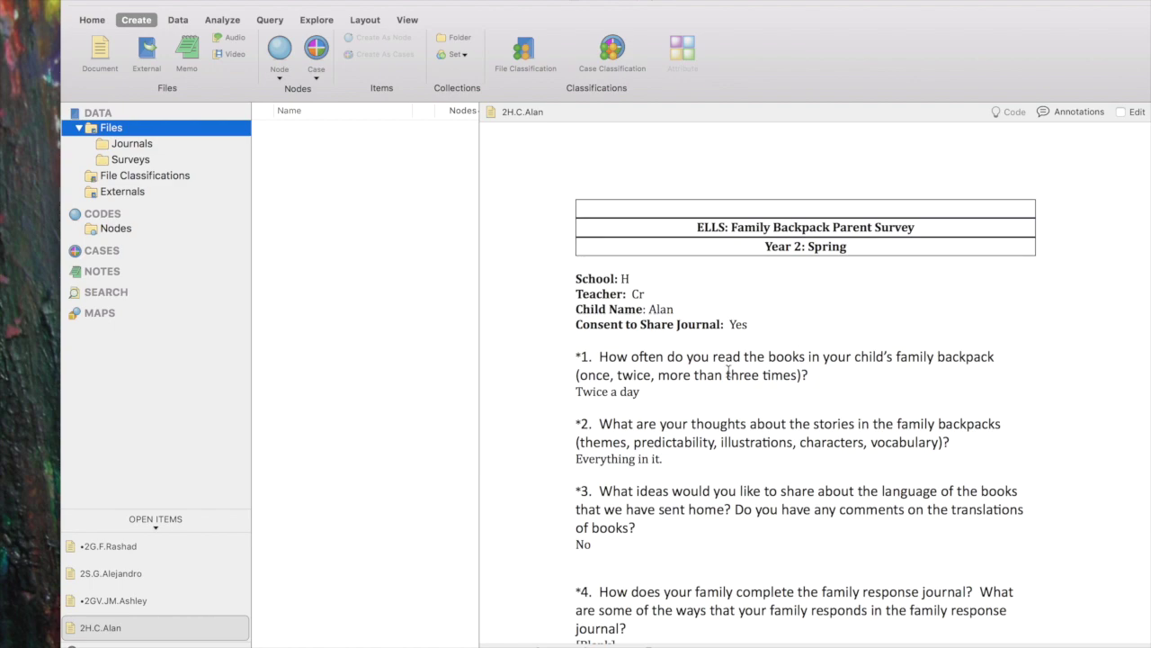
pyautogui.click(107, 160)
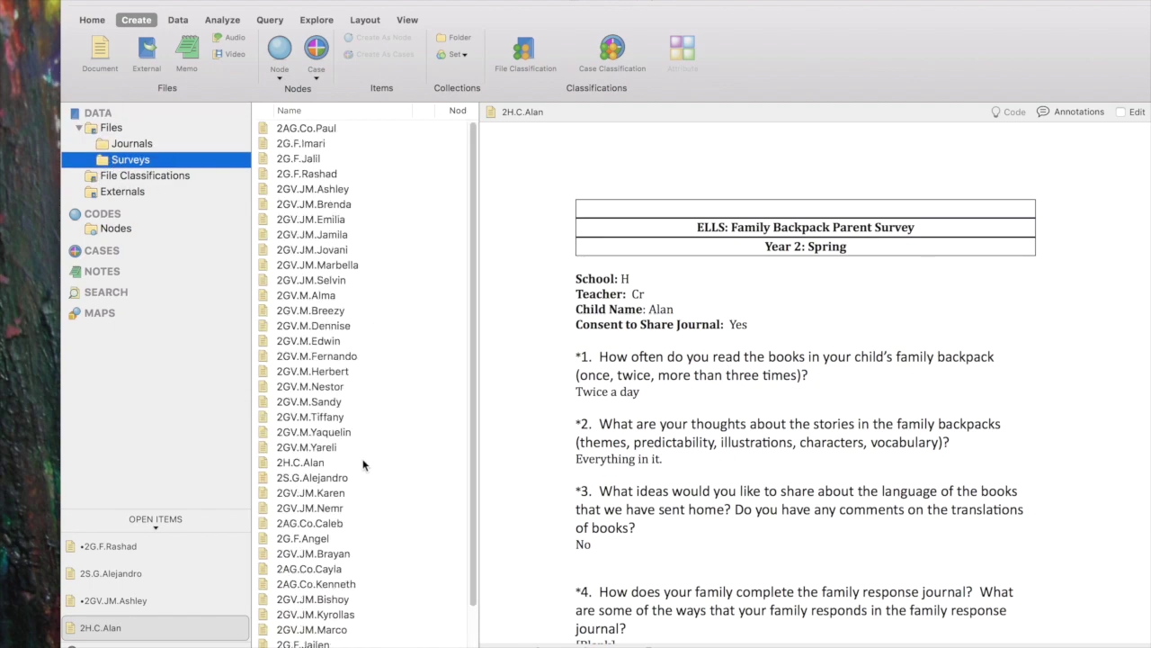
# Step: Open the 2GV.M.Alma survey and read its answers through question 5
pyautogui.doubleClick(280, 297)
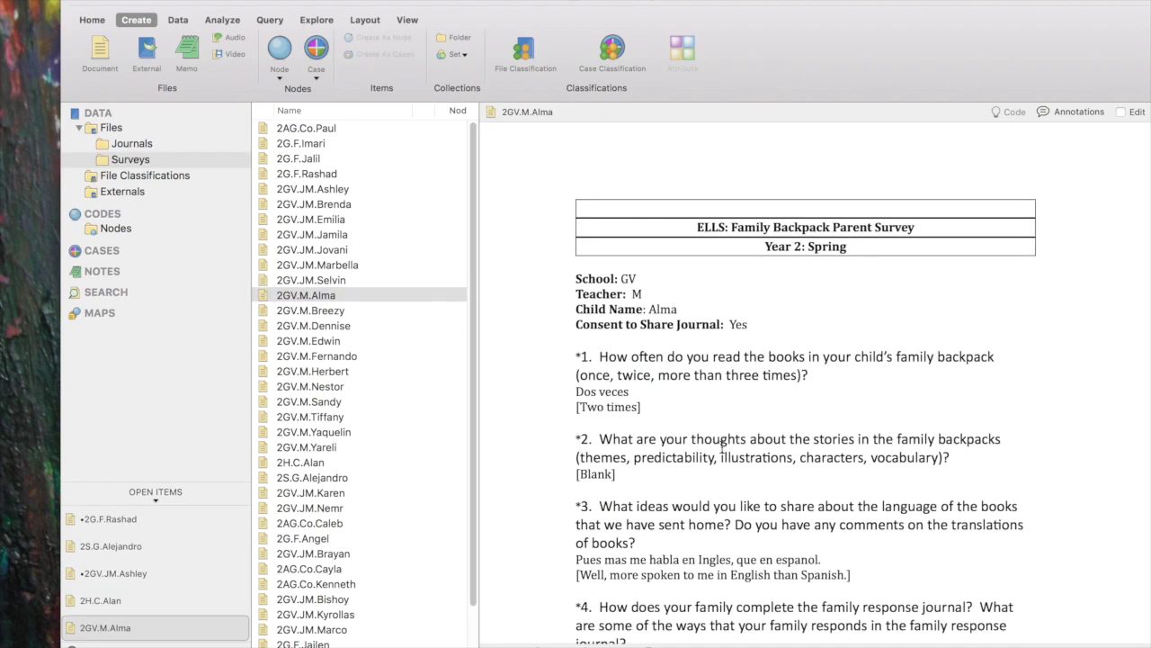
pyautogui.scroll(-2, 716, 441)
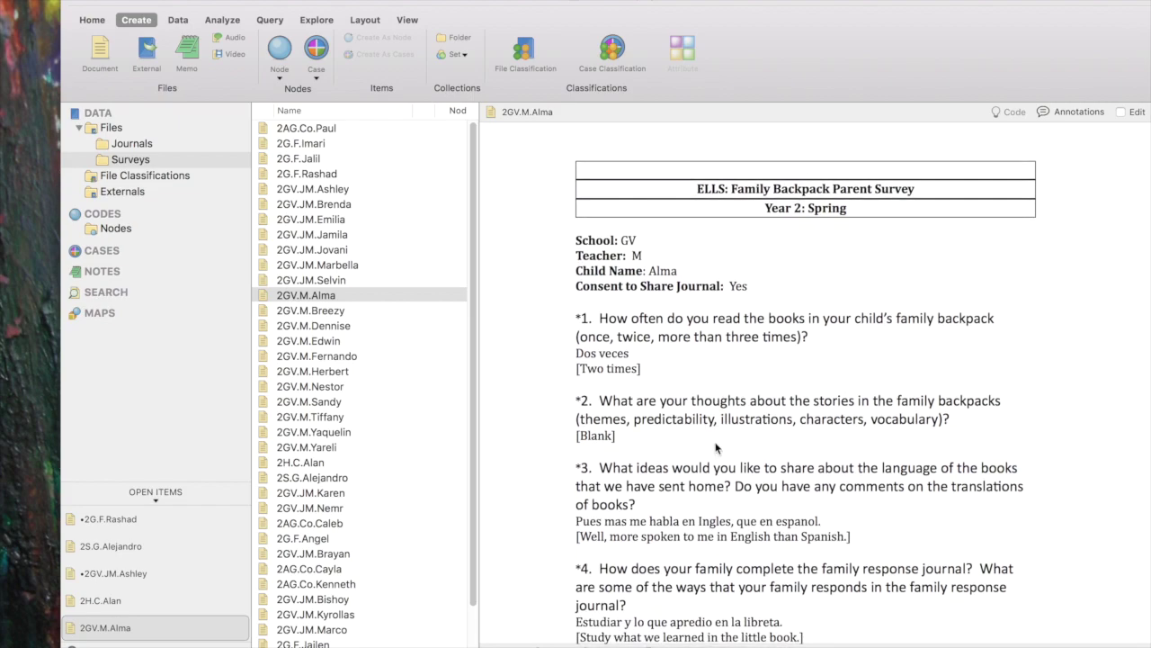
pyautogui.scroll(-8, 717, 447)
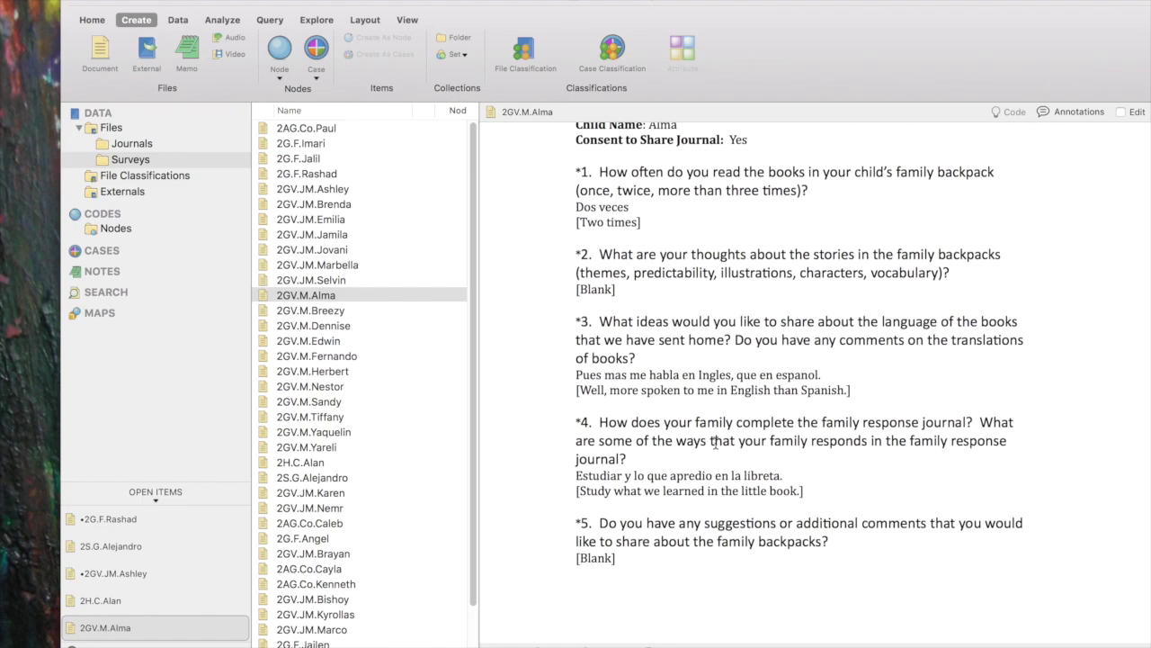
pyautogui.scroll(10, 717, 440)
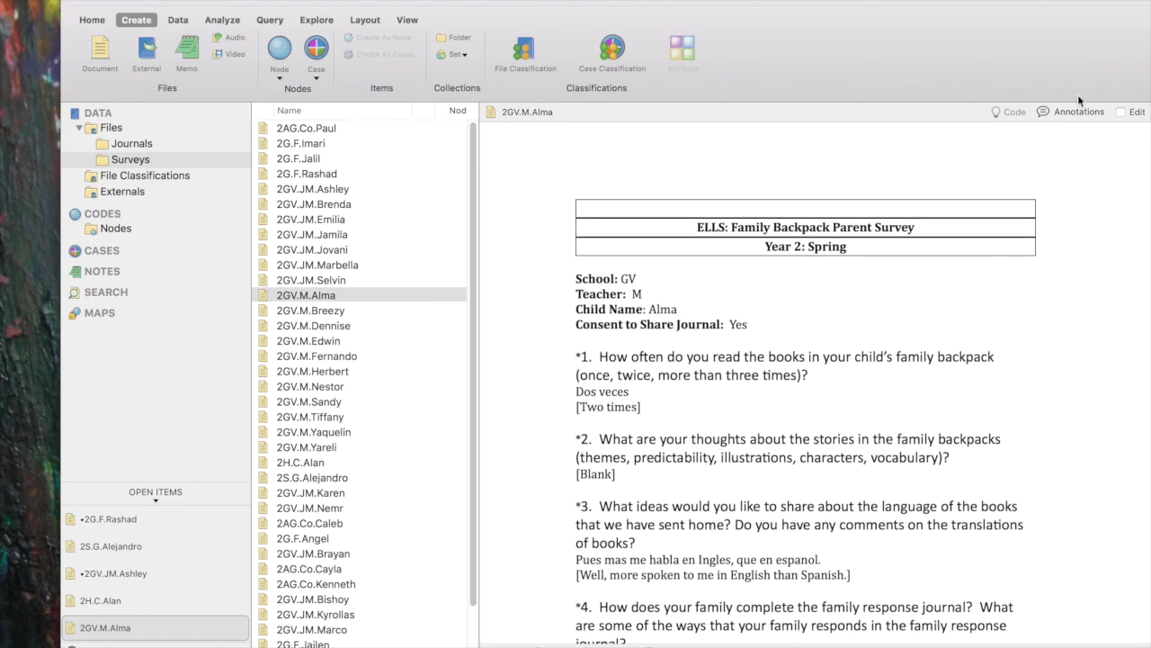